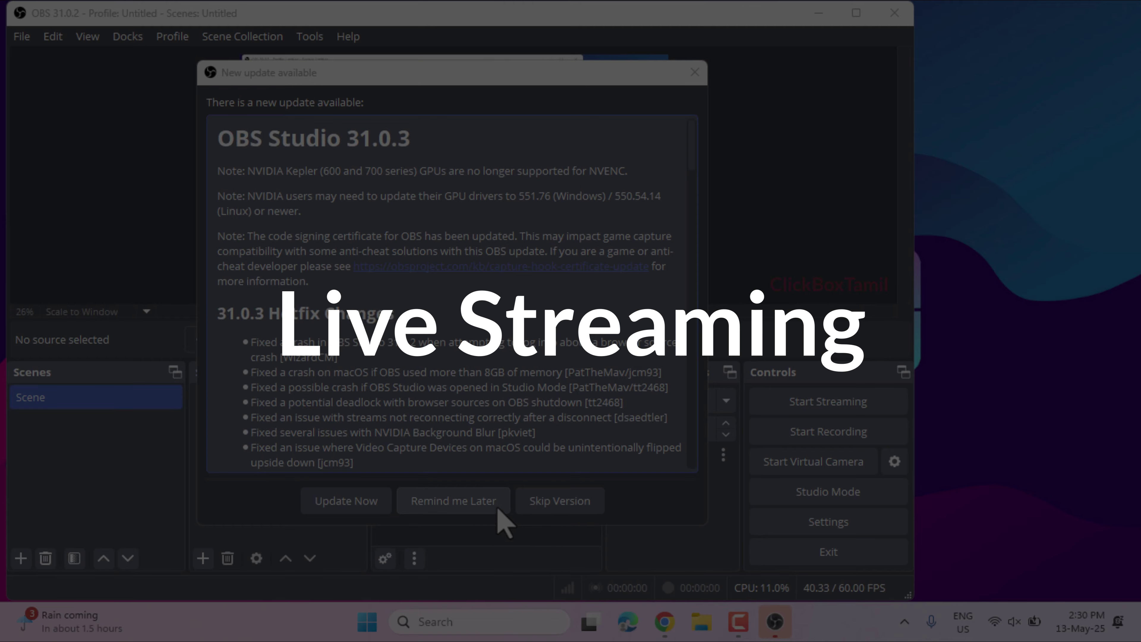
# Step: Postpone the OBS Studio 31.0.3 update and maximize the program window
pyautogui.click(462, 505)
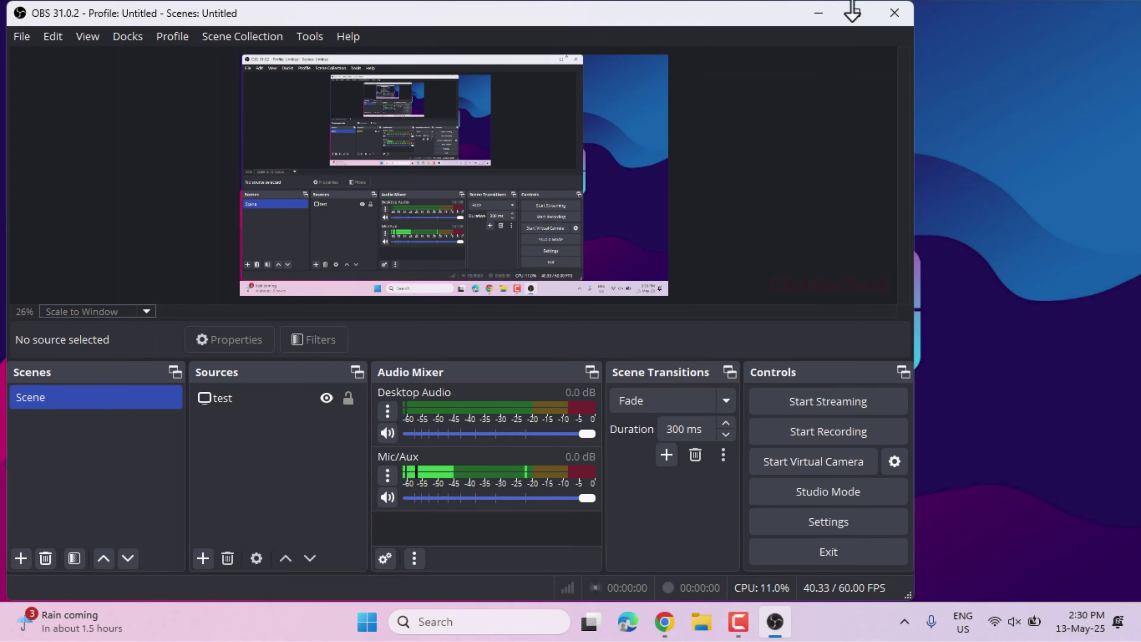
pyautogui.click(856, 12)
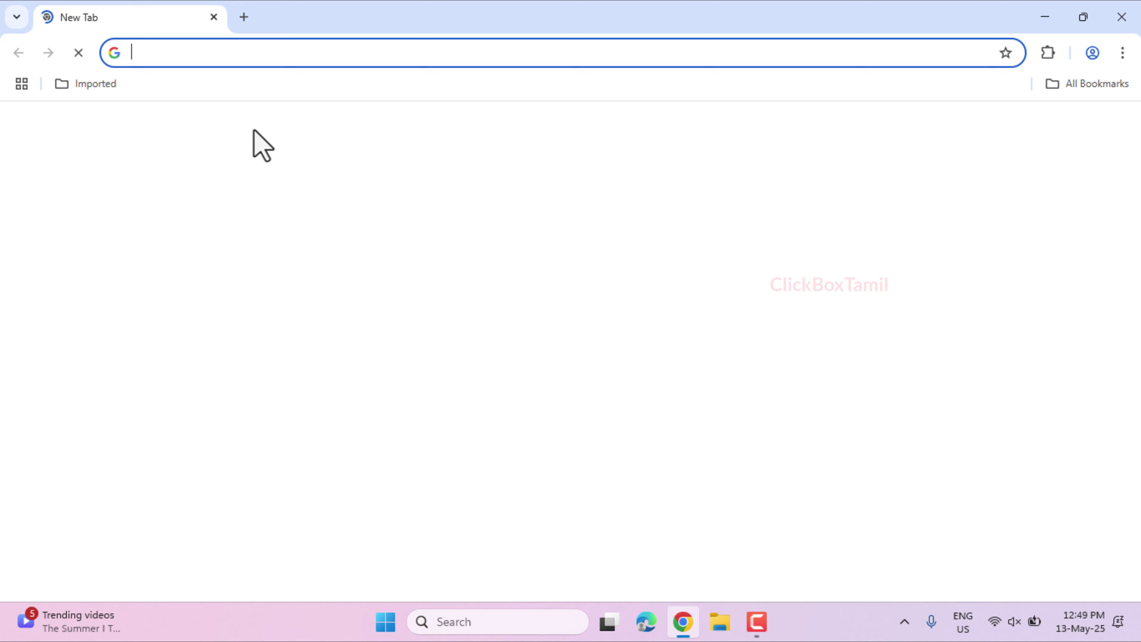
pyautogui.write('https://obsproject.com/')
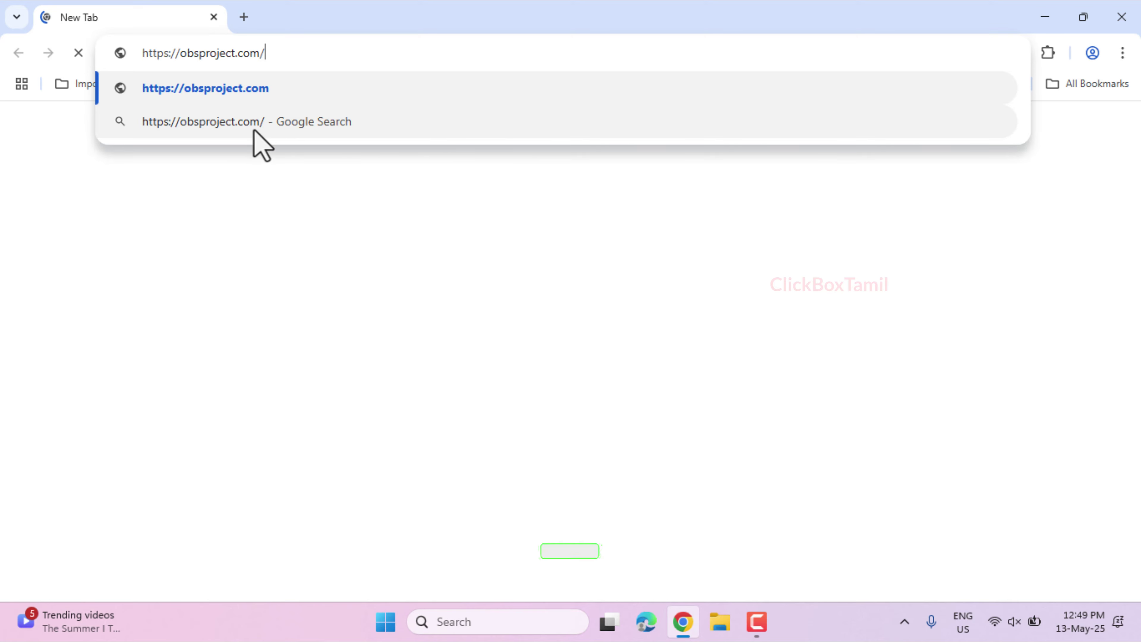
pyautogui.press('Return')
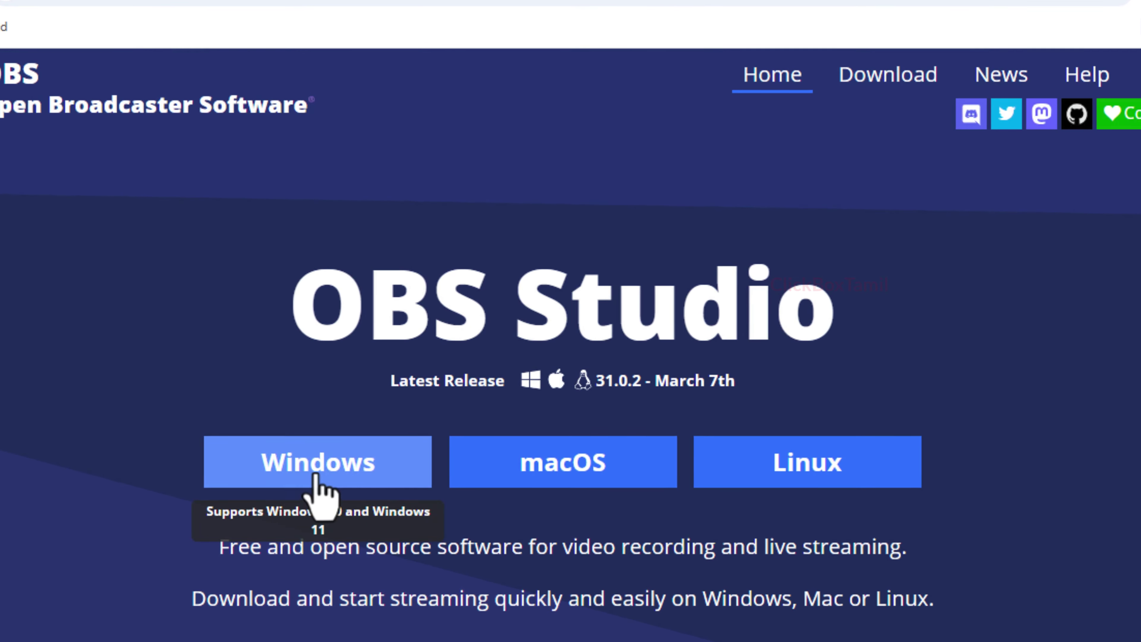
pyautogui.click(367, 468)
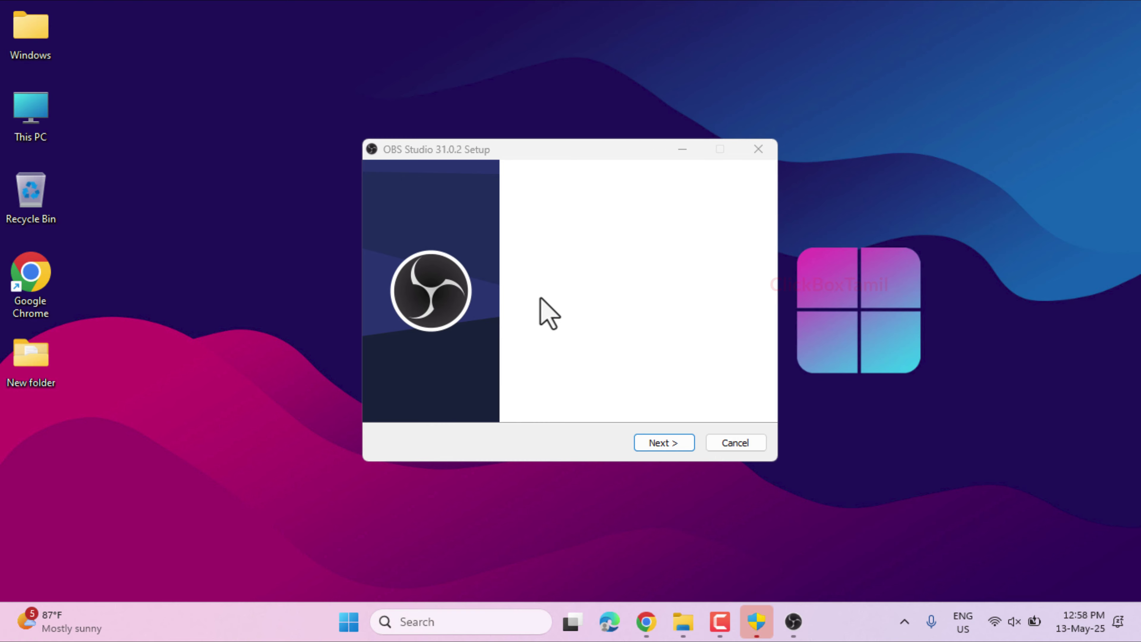
# Step: Run the OBS Studio 31.0.2 setup and install it into C:\Program Files\obs-studio
pyautogui.click(672, 448)
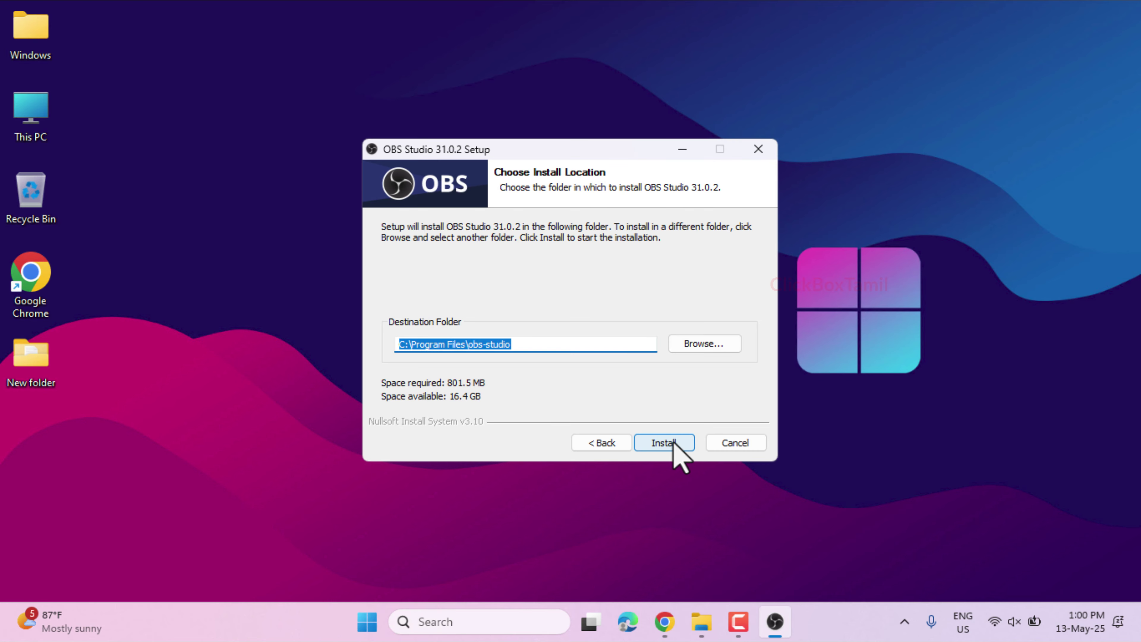
pyautogui.click(674, 443)
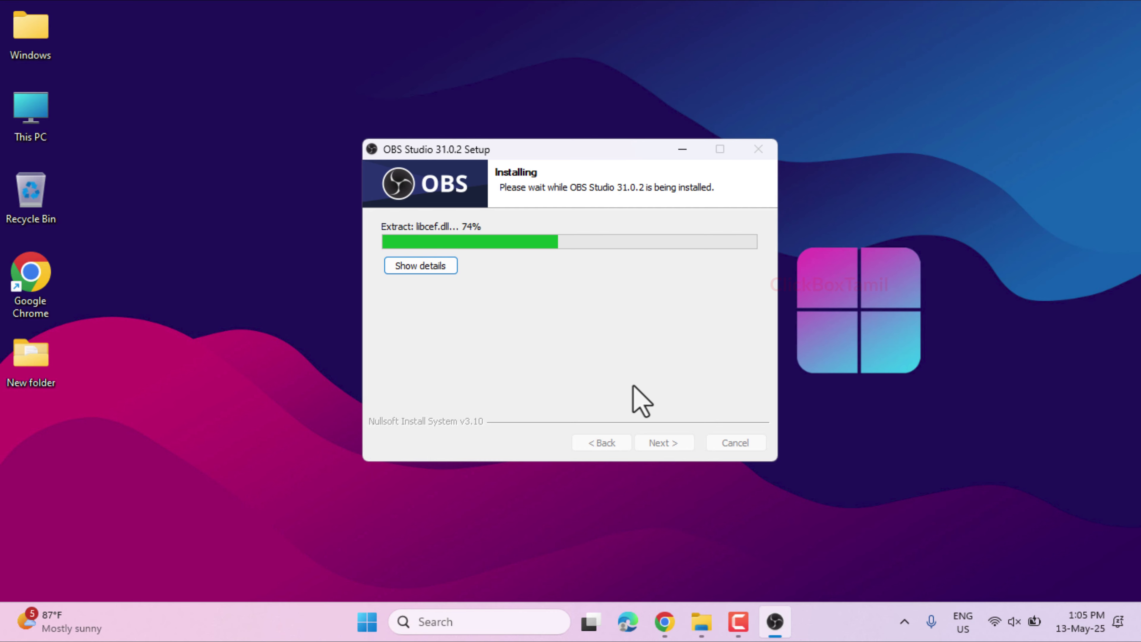
pyautogui.rightClick(1136, 207)
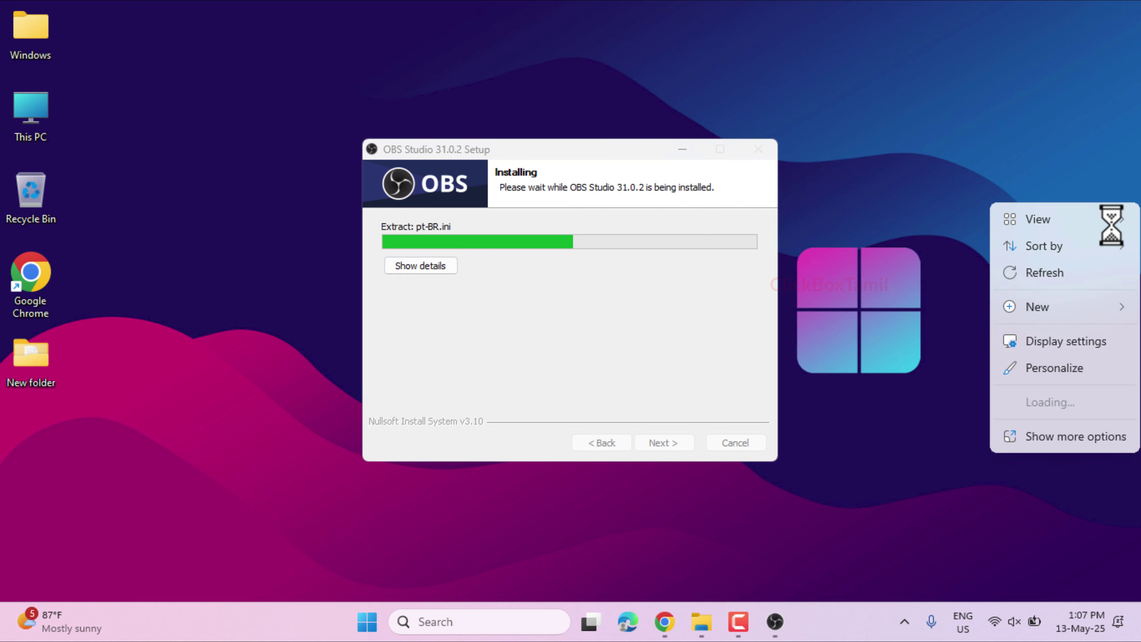
pyautogui.click(567, 369)
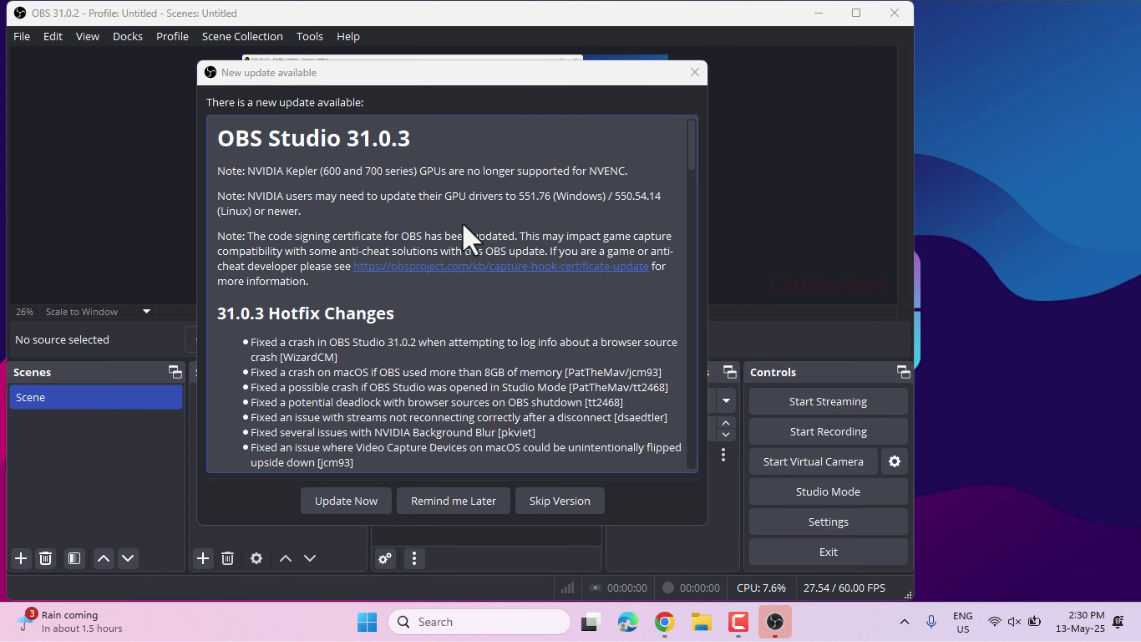
# Step: In OBS Studio, defer the 31.0.3 update to a later reminder and maximize the main window
pyautogui.click(463, 503)
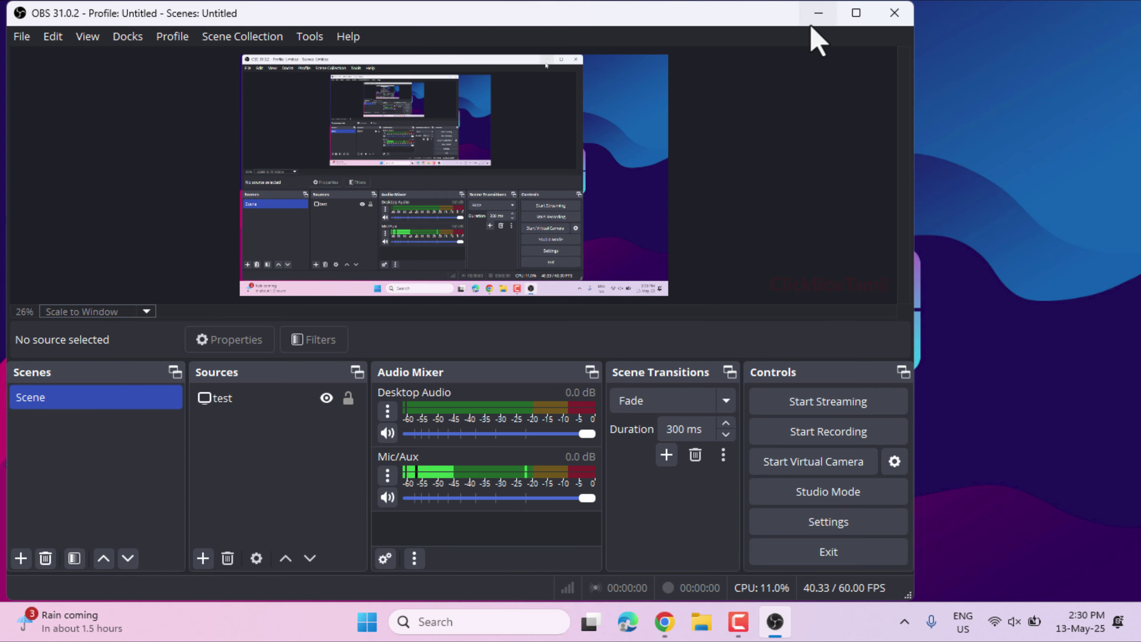
pyautogui.click(857, 13)
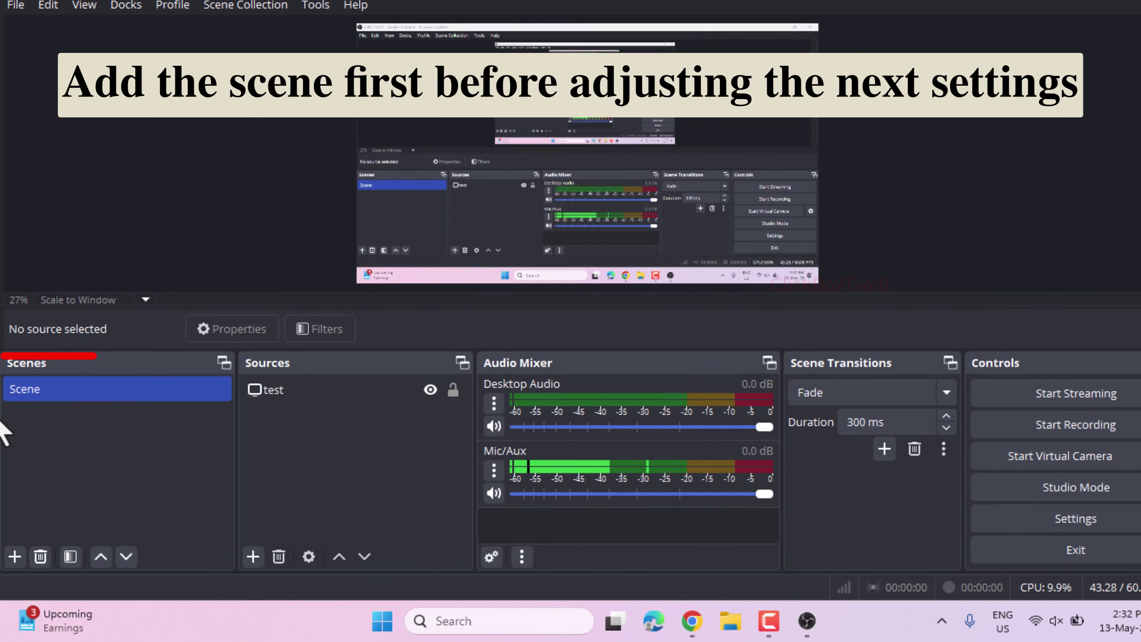
# Step: Add a new scene named "Screen Recorder"
pyautogui.click(15, 555)
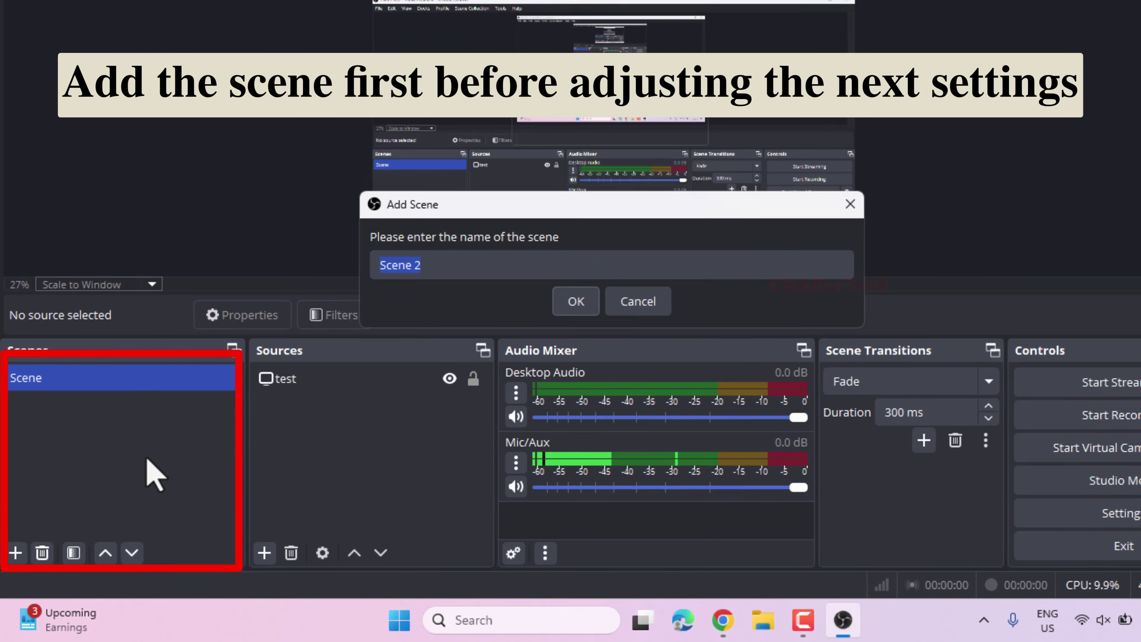
pyautogui.doubleClick(460, 259)
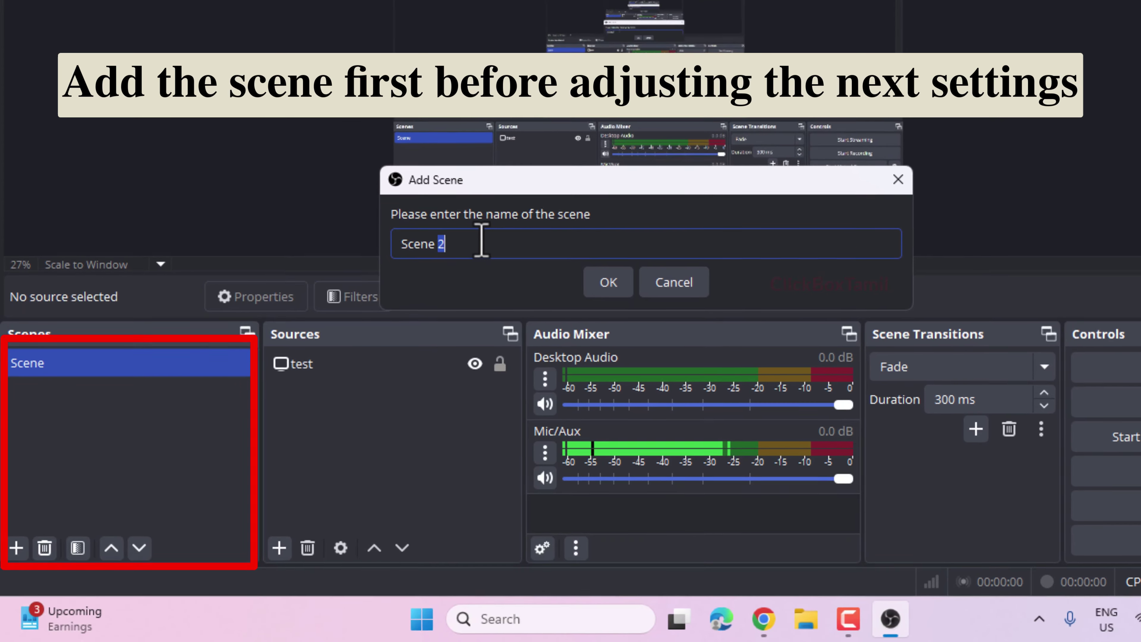
pyautogui.moveTo(512, 243); pyautogui.dragTo(368, 247)
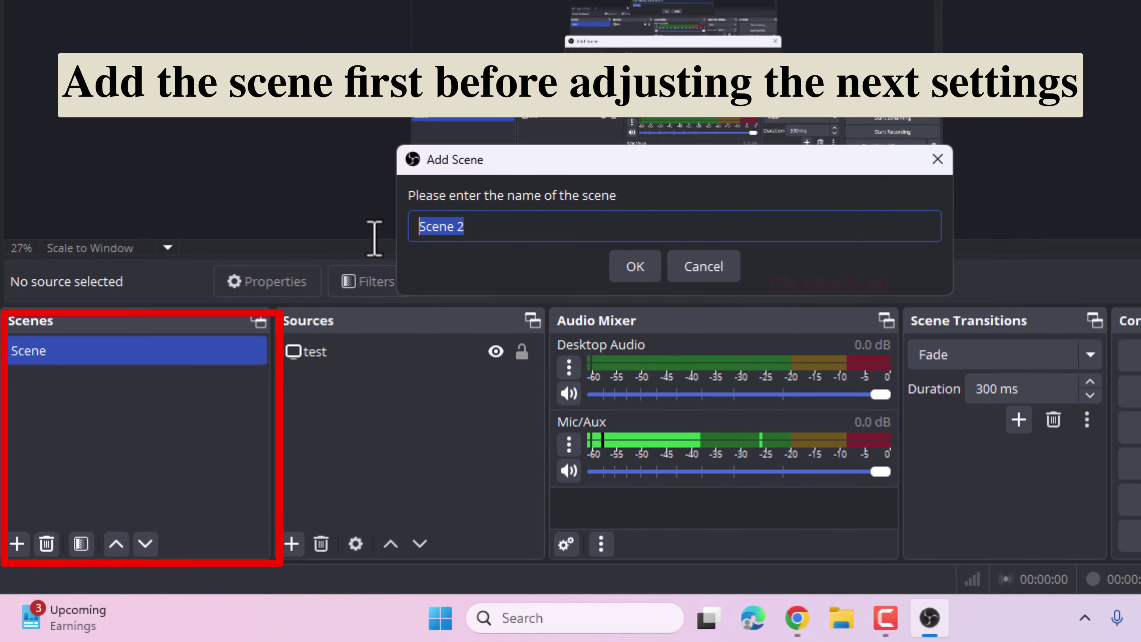
pyautogui.write('Screen R')
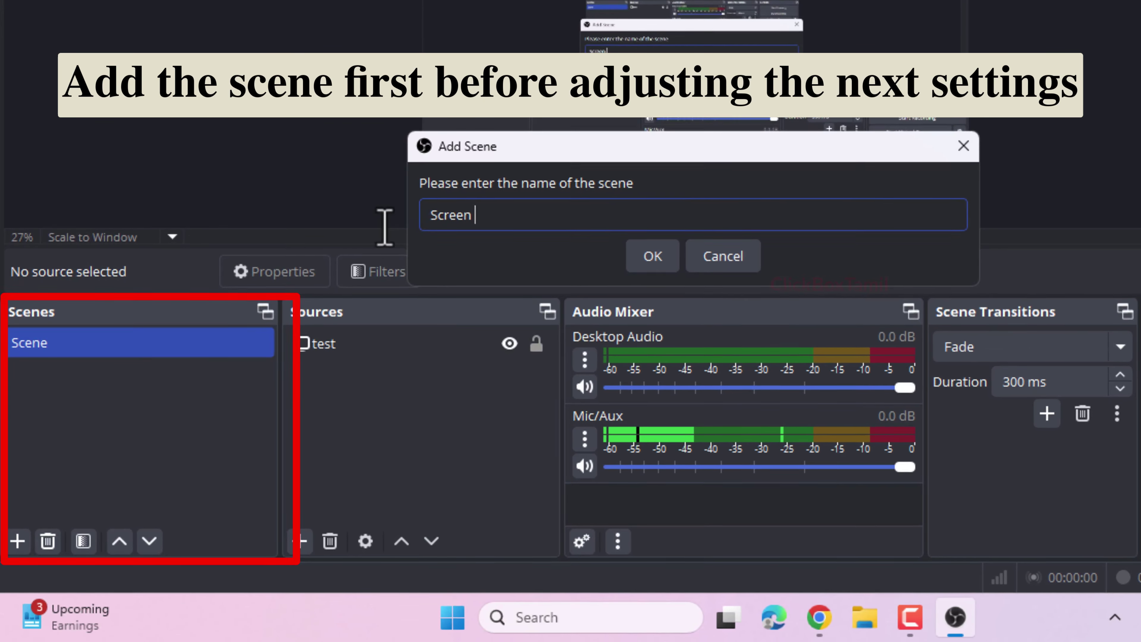
pyautogui.write('ecorder')
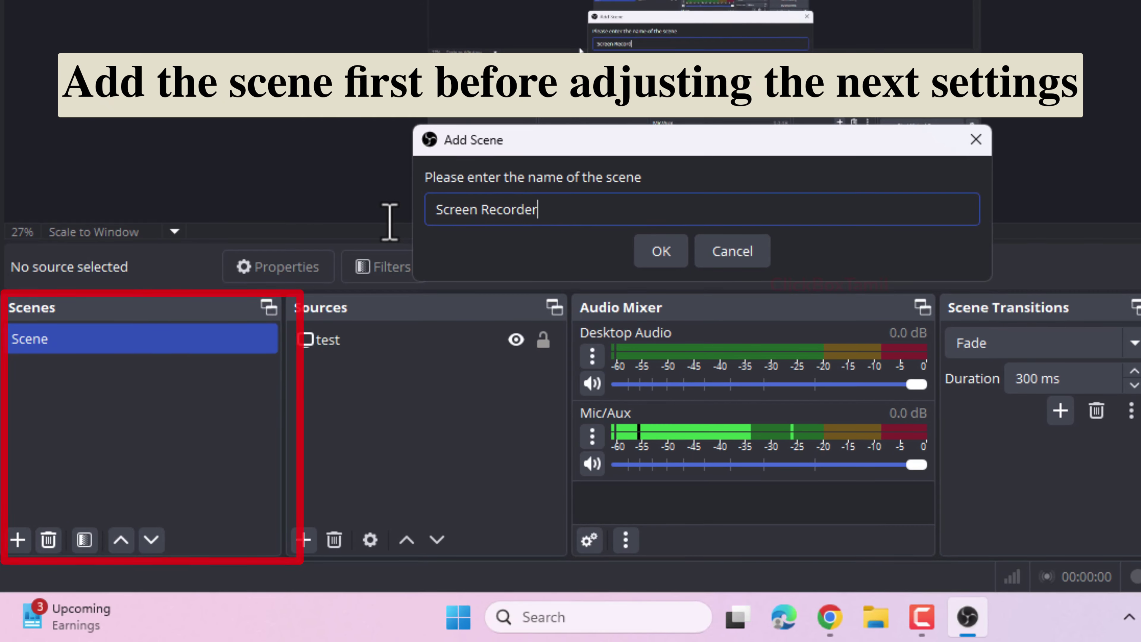
pyautogui.click(664, 255)
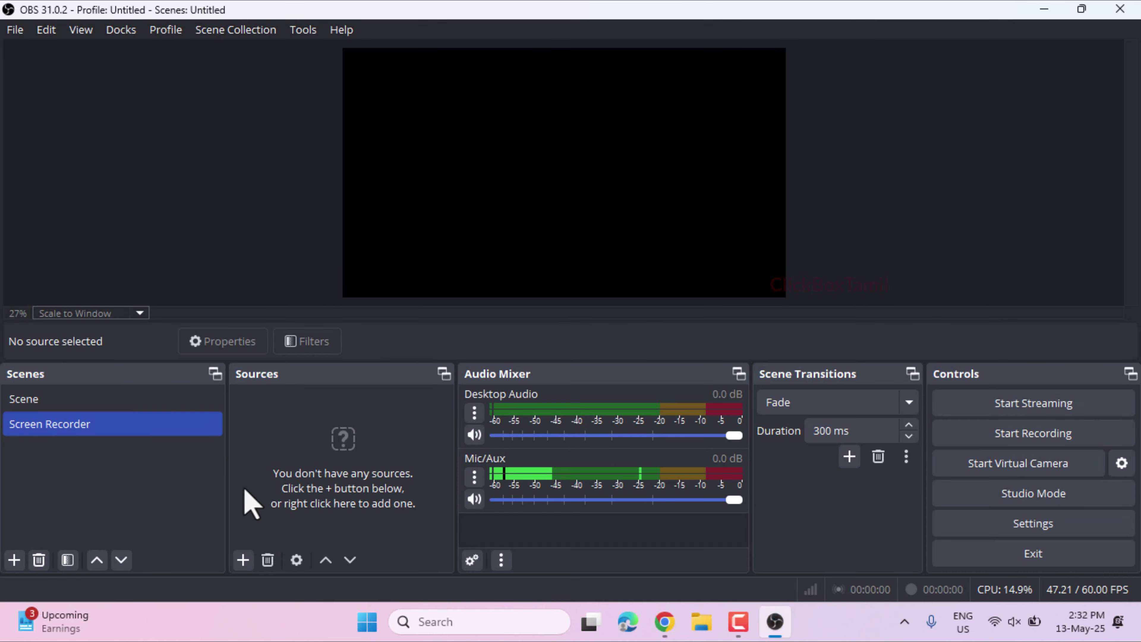
# Step: Create a new Display Capture source in the Screen Recorder scene, keeping the default name
pyautogui.click(243, 560)
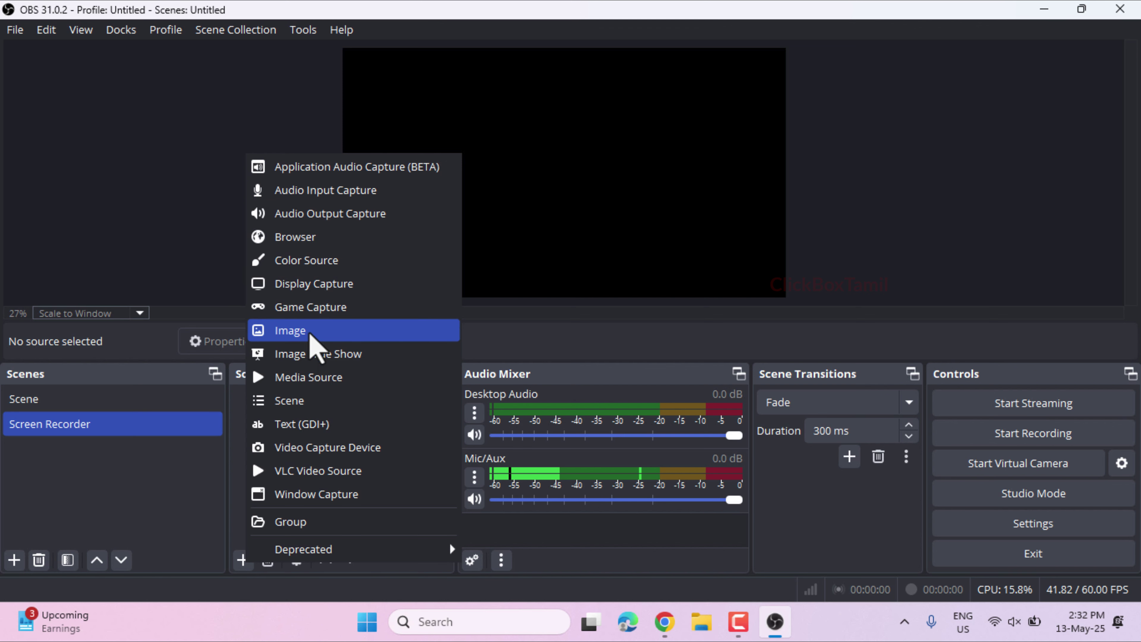
pyautogui.click(333, 286)
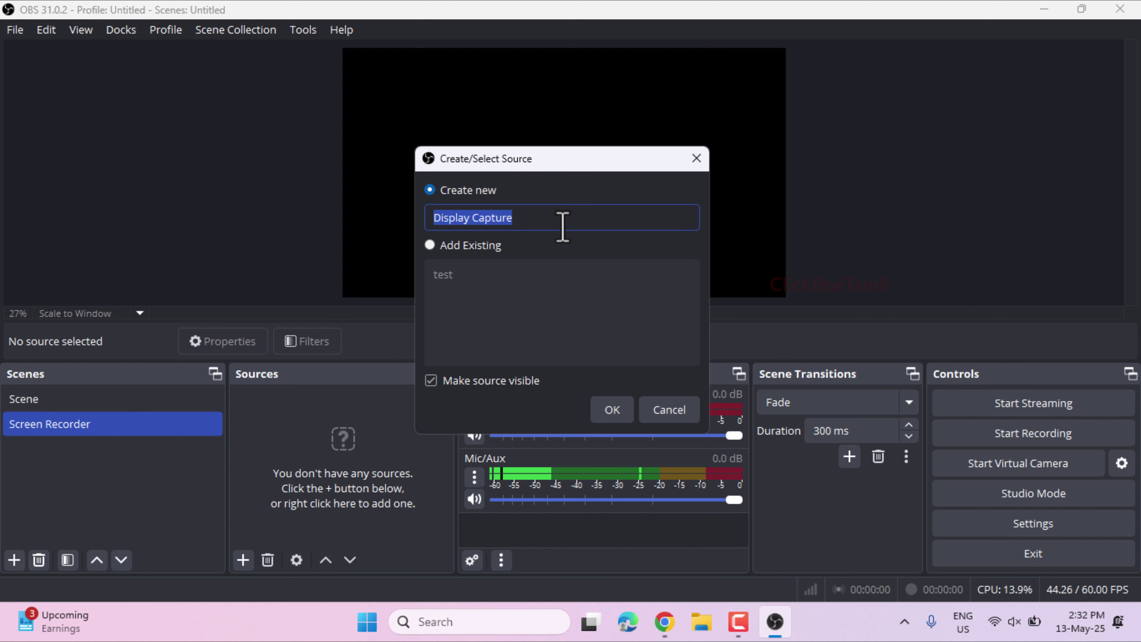
pyautogui.click(611, 411)
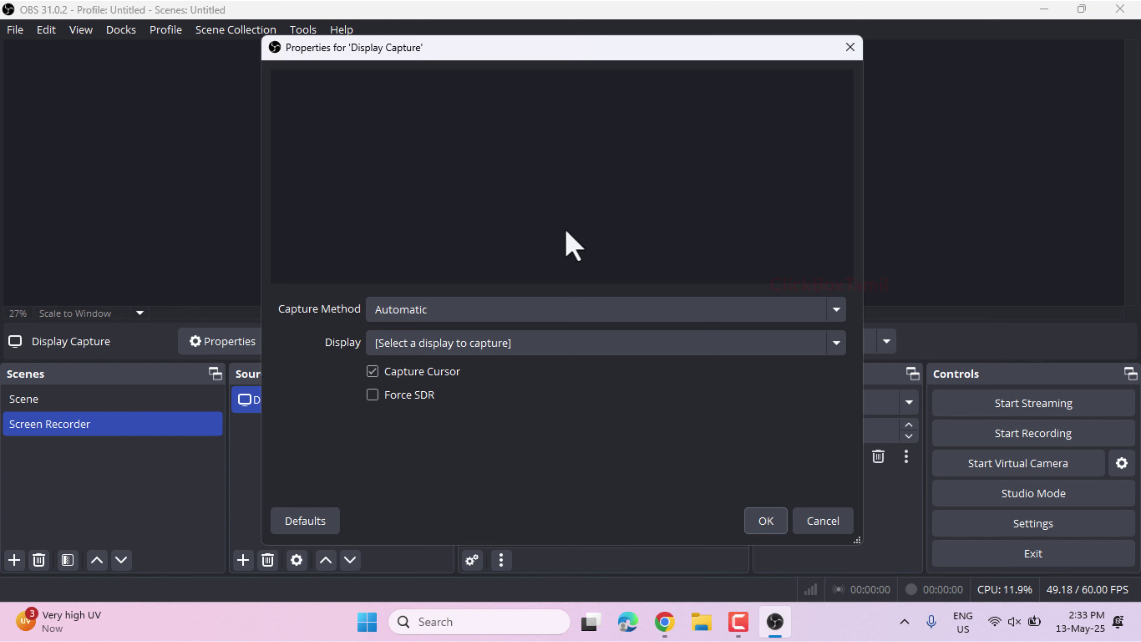
# Step: Set the Display Capture source to record the 1366x768 primary monitor and accept its properties
pyautogui.click(497, 344)
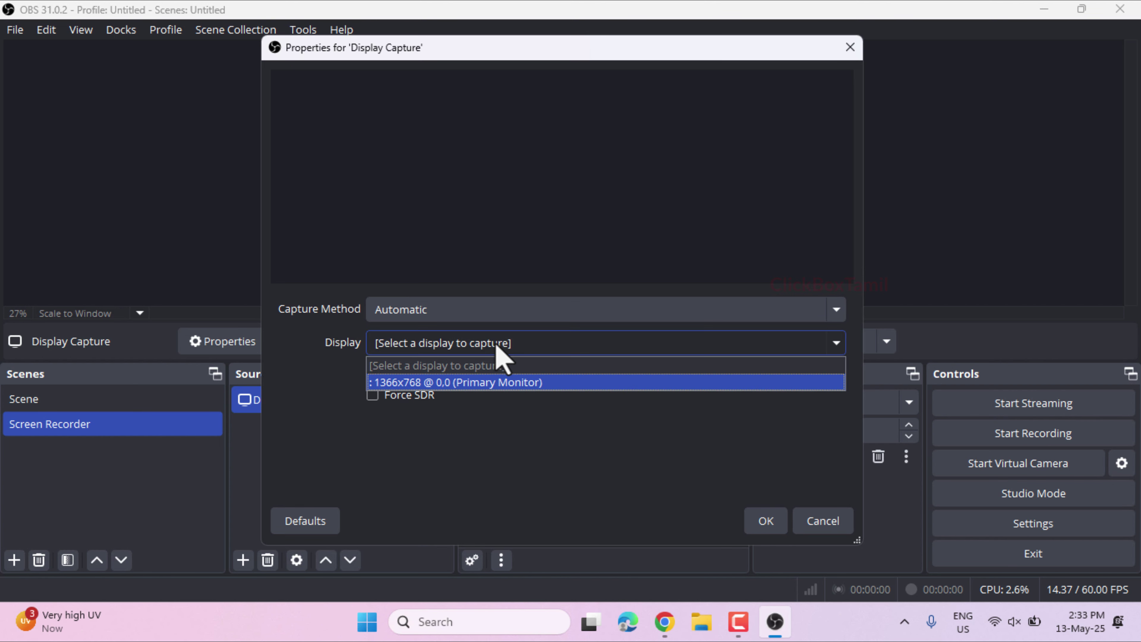
pyautogui.click(487, 383)
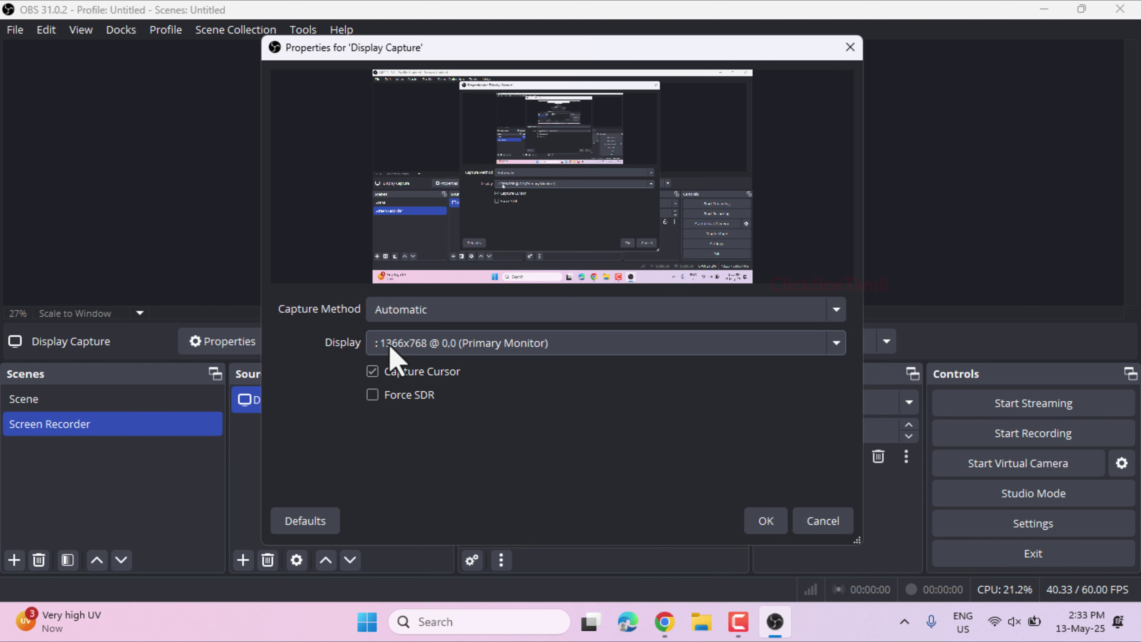
pyautogui.click(477, 347)
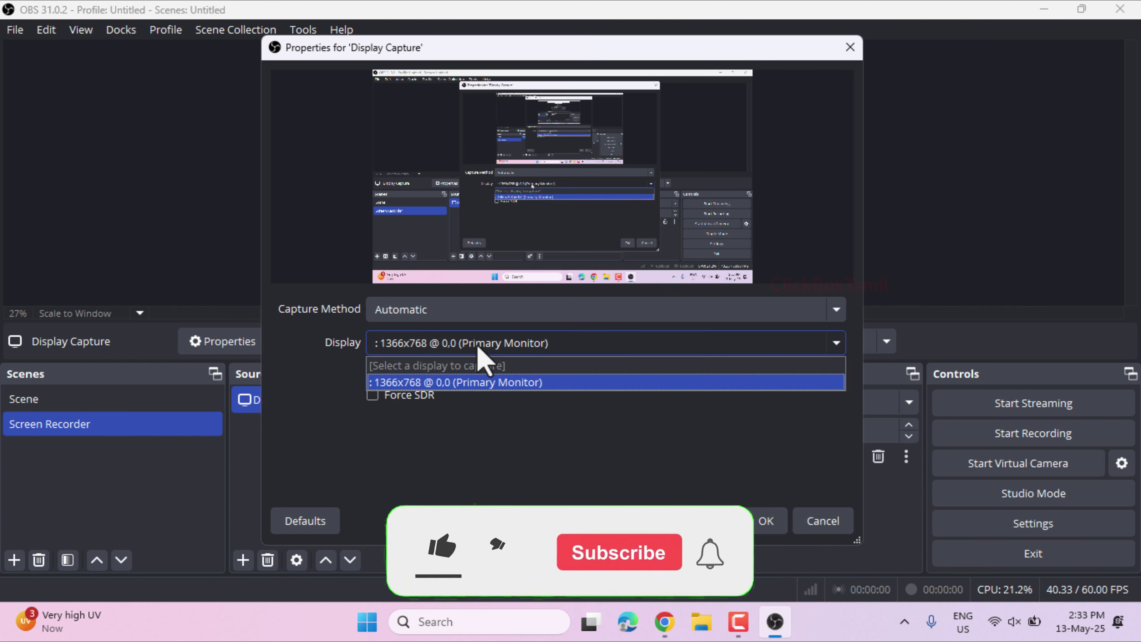
pyautogui.click(458, 384)
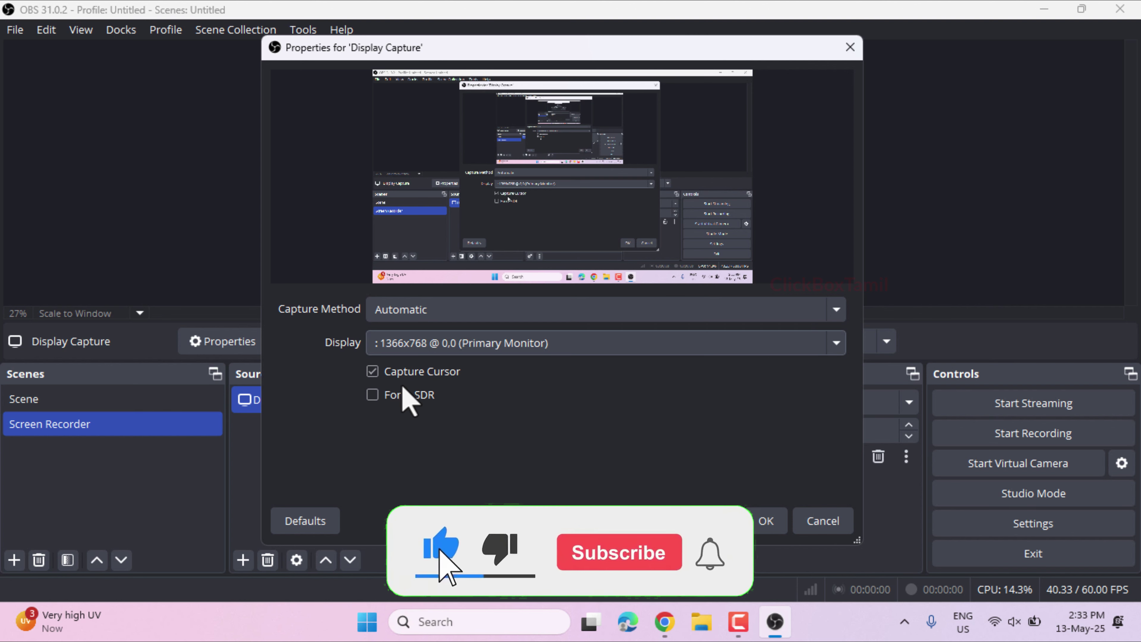
pyautogui.click(764, 521)
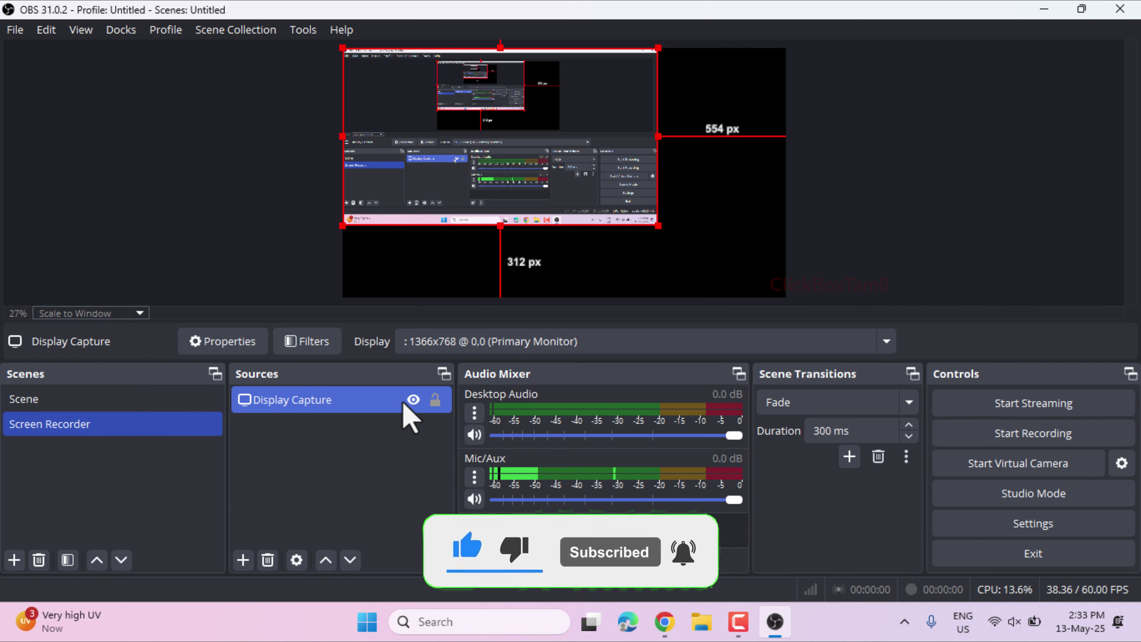
# Step: Create a new Audio Input Capture source in the Screen Recorder scene, keeping the default name
pyautogui.click(302, 427)
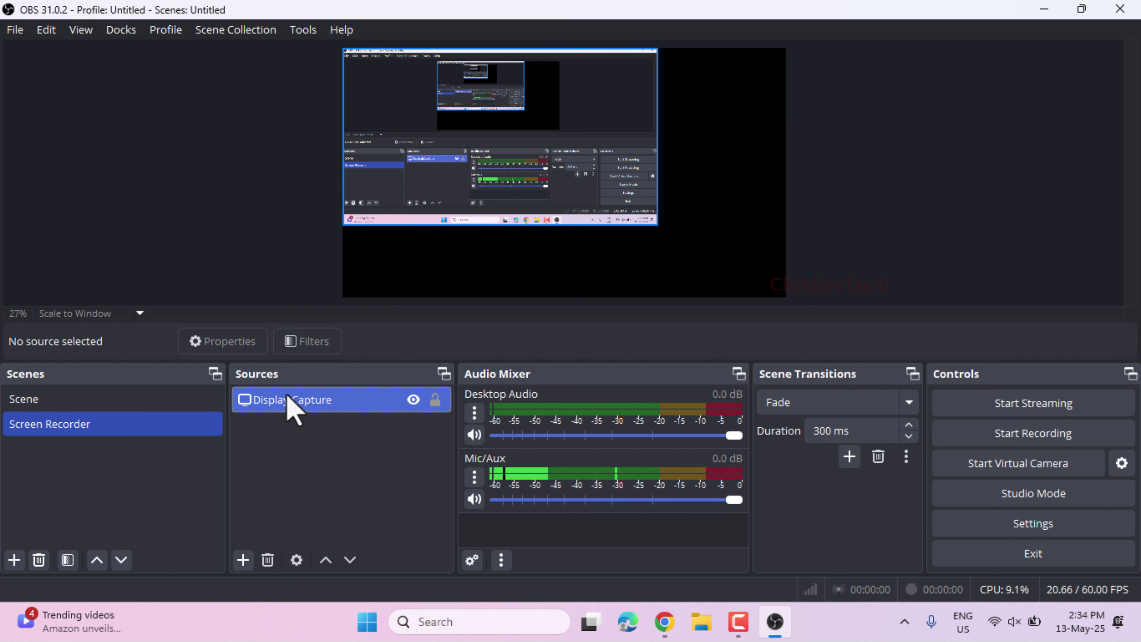
pyautogui.click(242, 559)
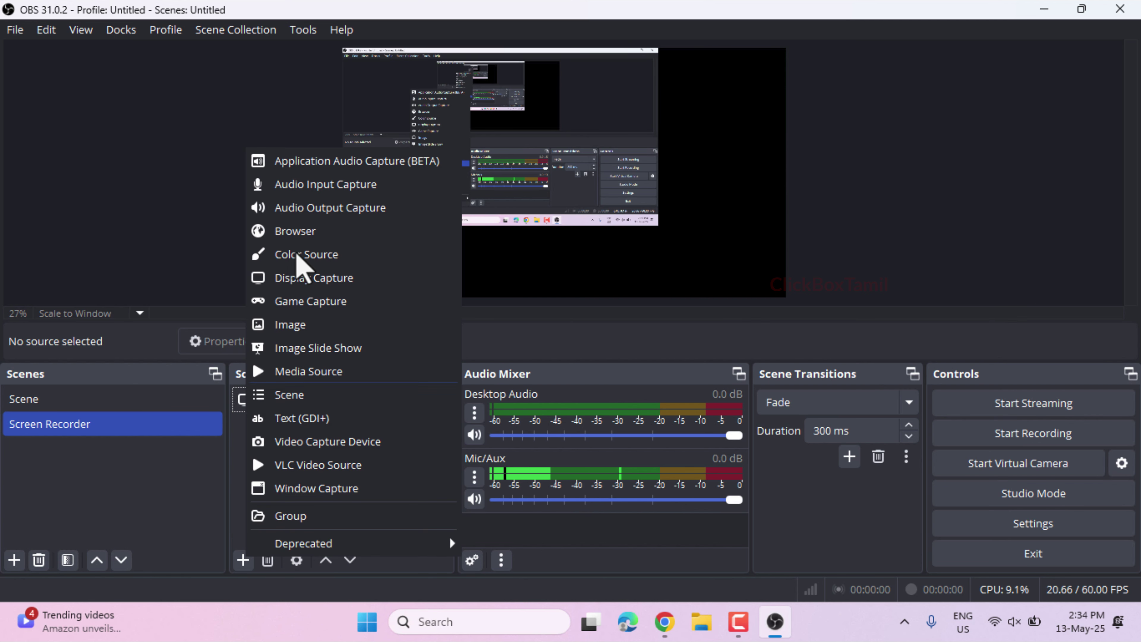
pyautogui.click(335, 187)
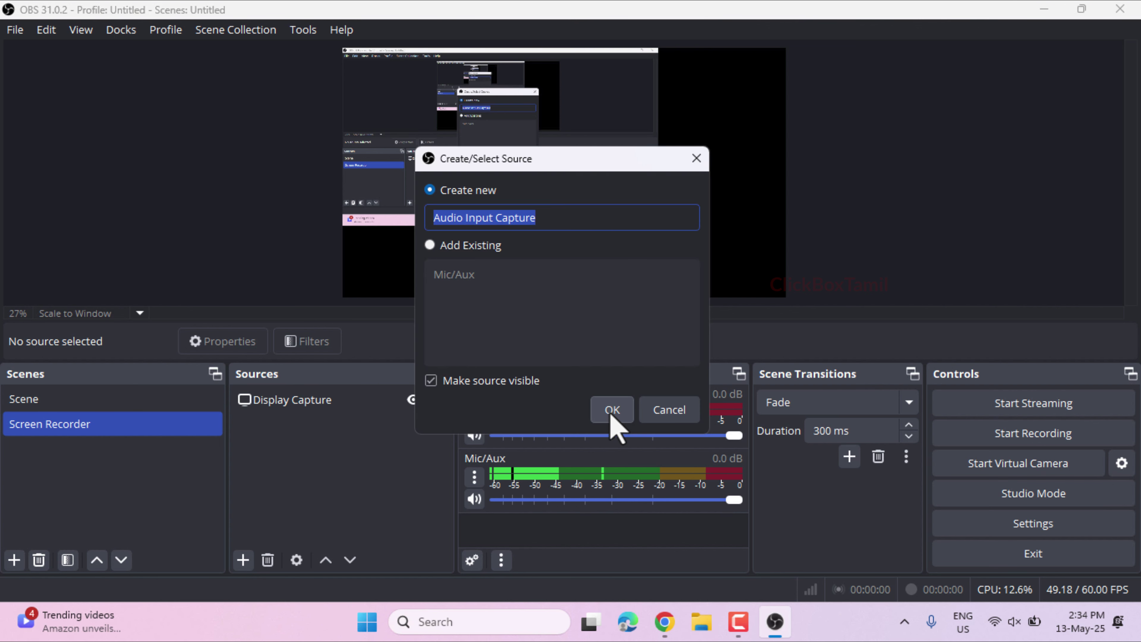
pyautogui.click(607, 409)
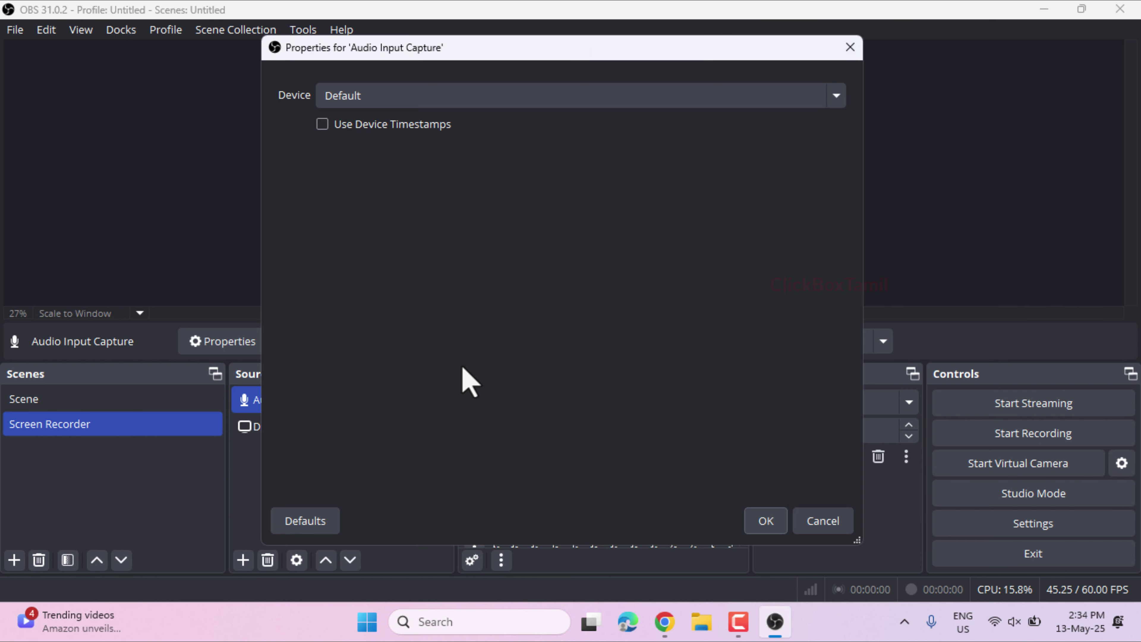
# Step: Set the audio source's device to Microphone Array (Realtek High Definition Audio) and enable Use Device Timestamps
pyautogui.click(390, 106)
pyautogui.click(478, 135)
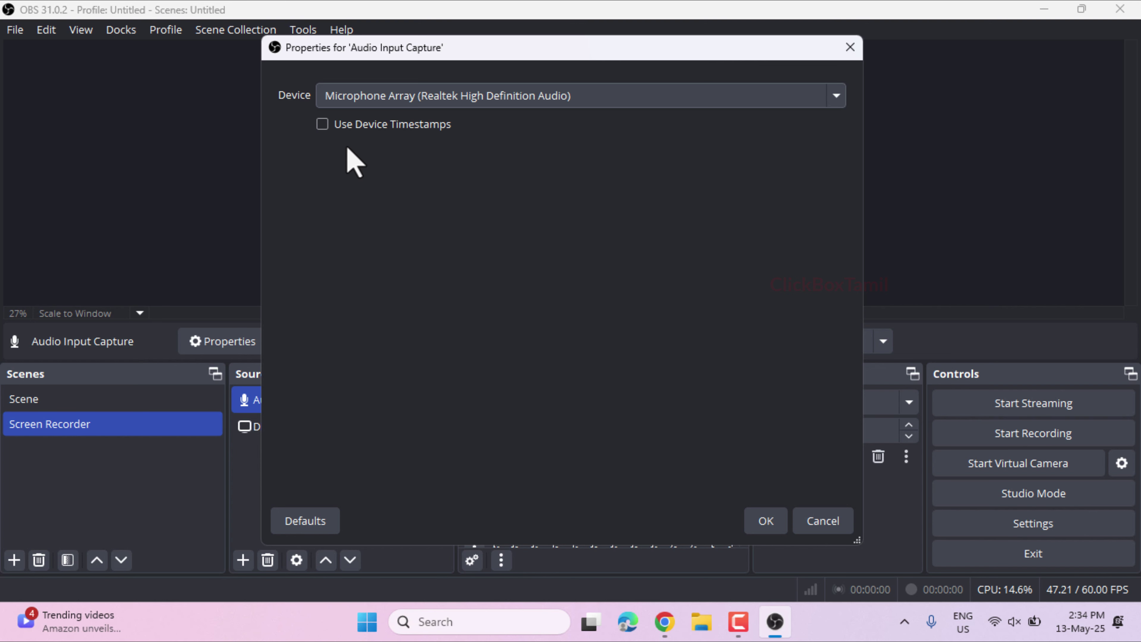
pyautogui.click(324, 126)
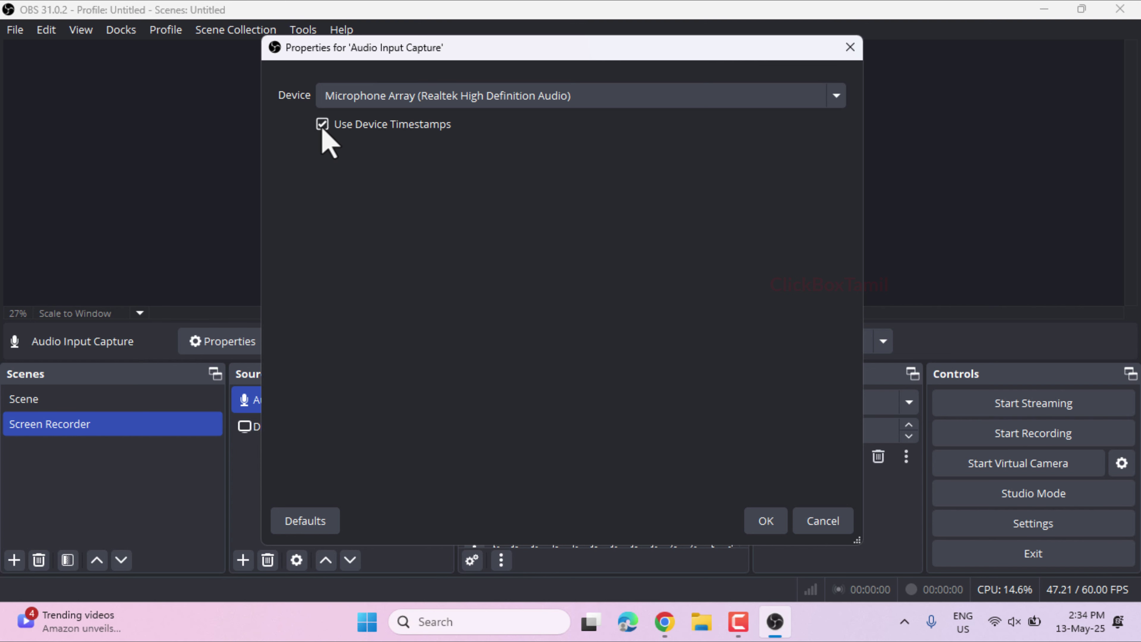
pyautogui.click(767, 521)
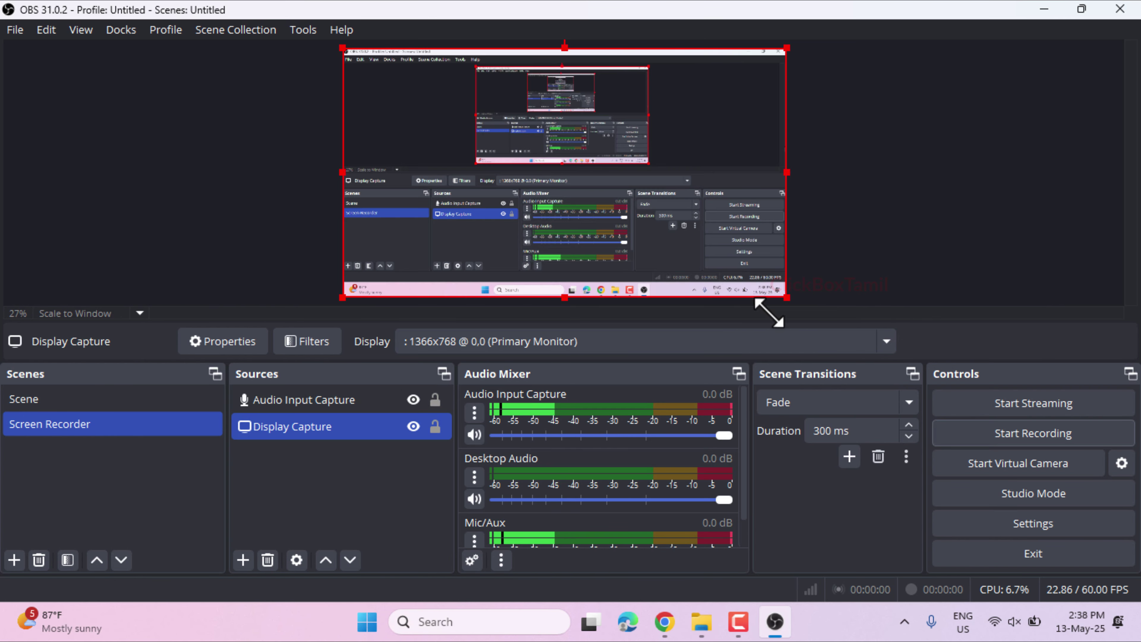
# Step: Set the streaming encoder preset to fast (high CPU usage, high quality) in the output settings
pyautogui.click(1030, 530)
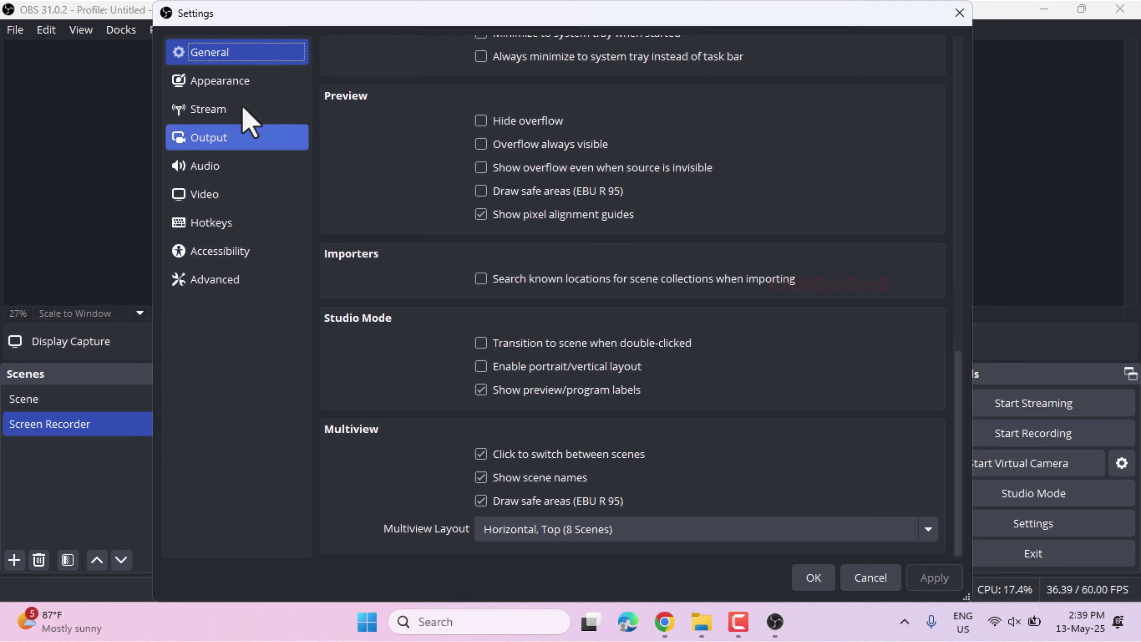
pyautogui.click(222, 145)
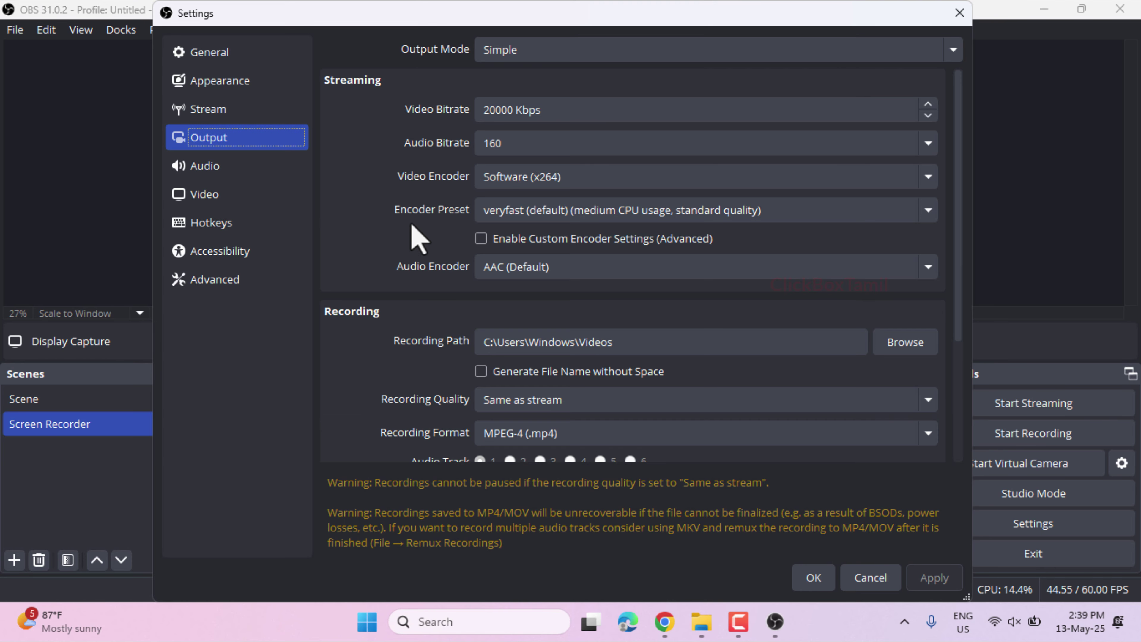
pyautogui.click(591, 211)
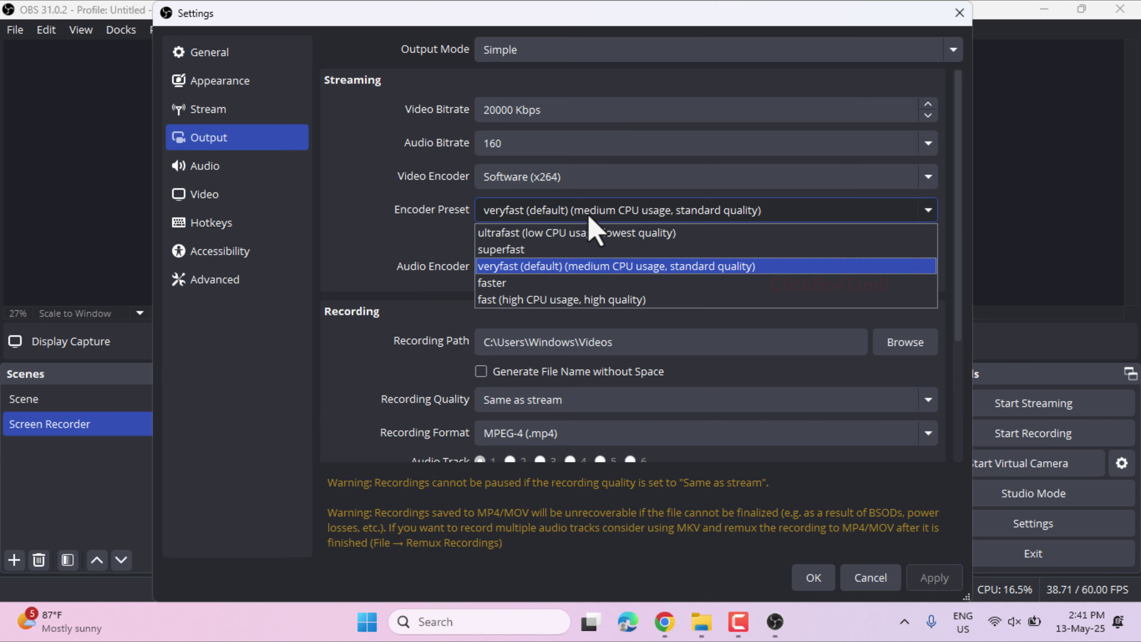
pyautogui.click(543, 300)
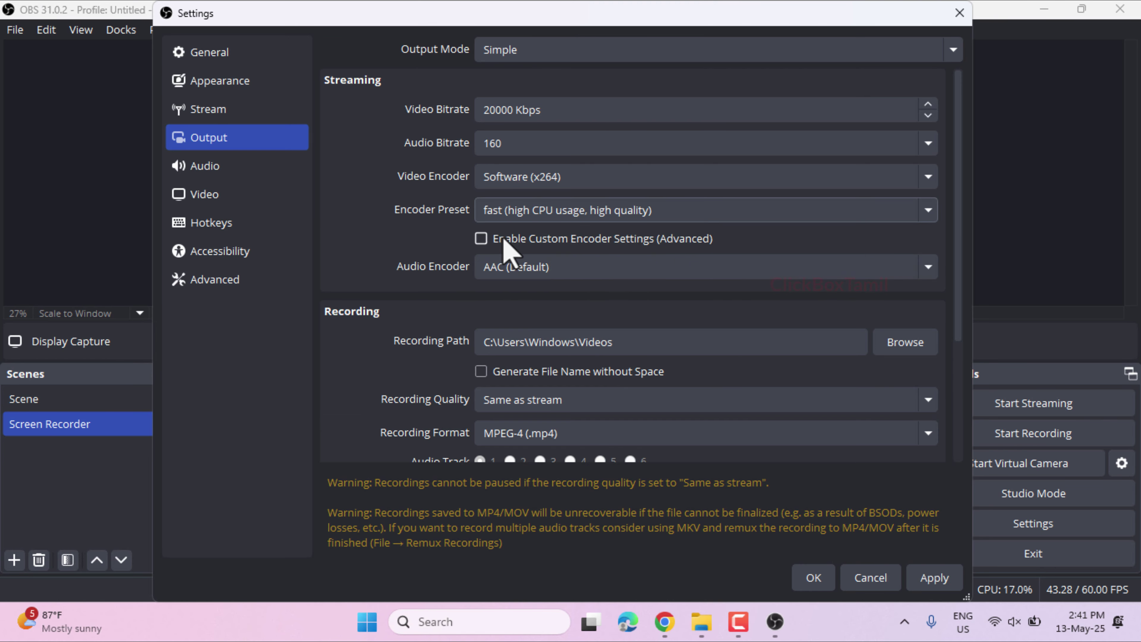
pyautogui.scroll(-1, 529, 302)
pyautogui.scroll(-2, 529, 300)
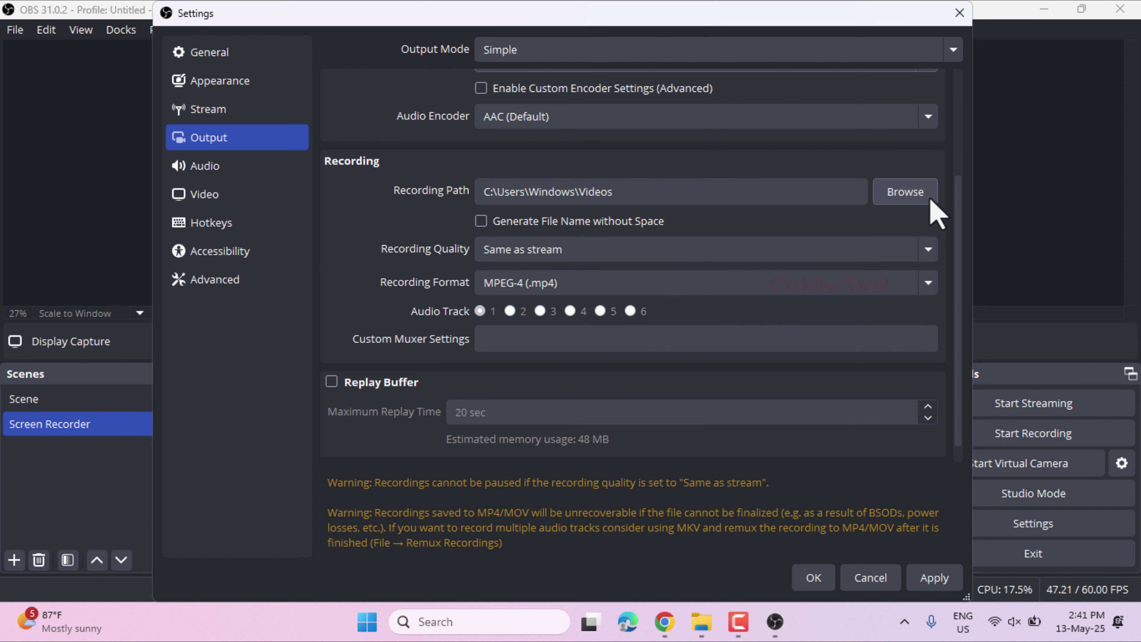
pyautogui.click(904, 193)
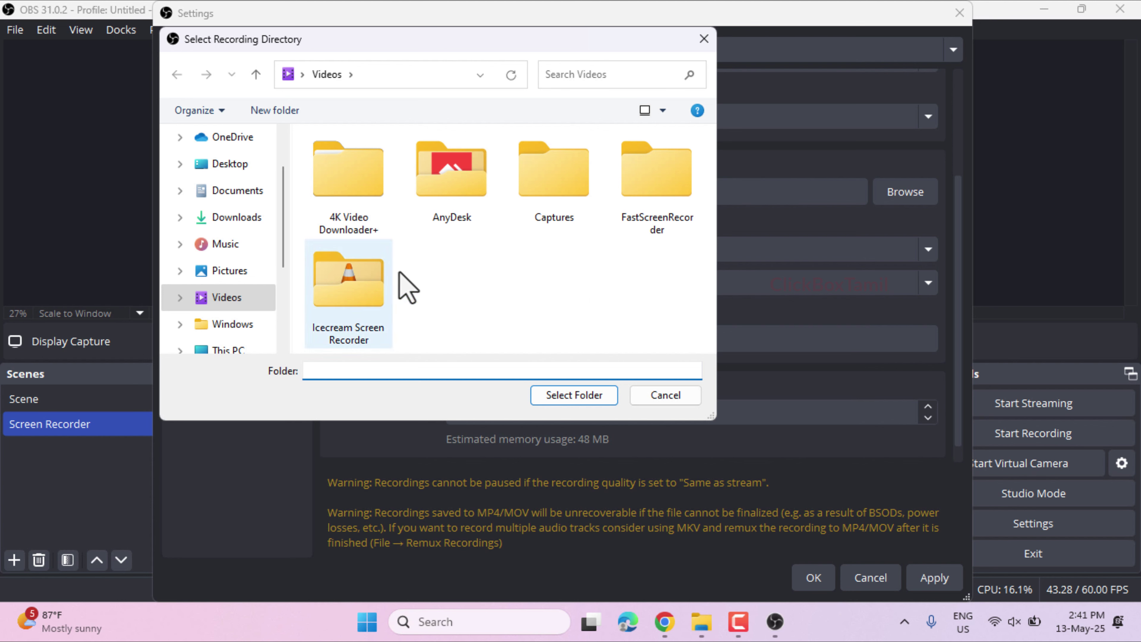
pyautogui.click(234, 165)
pyautogui.press('Escape')
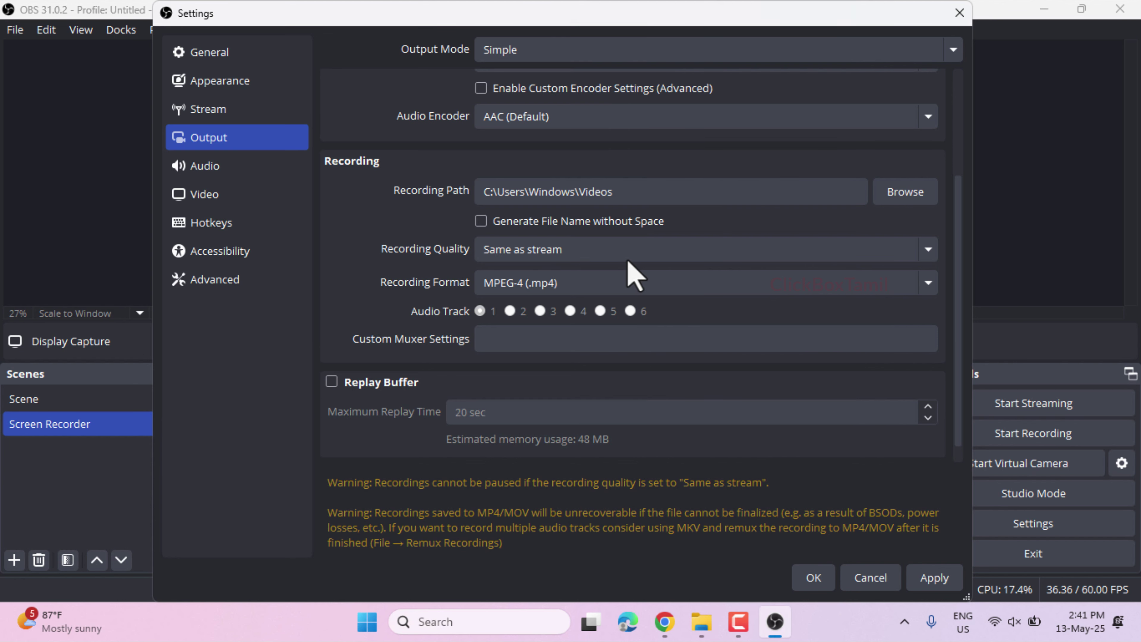
# Step: Choose MPEG-4 (.mp4) as the recording format in the output settings
pyautogui.click(578, 287)
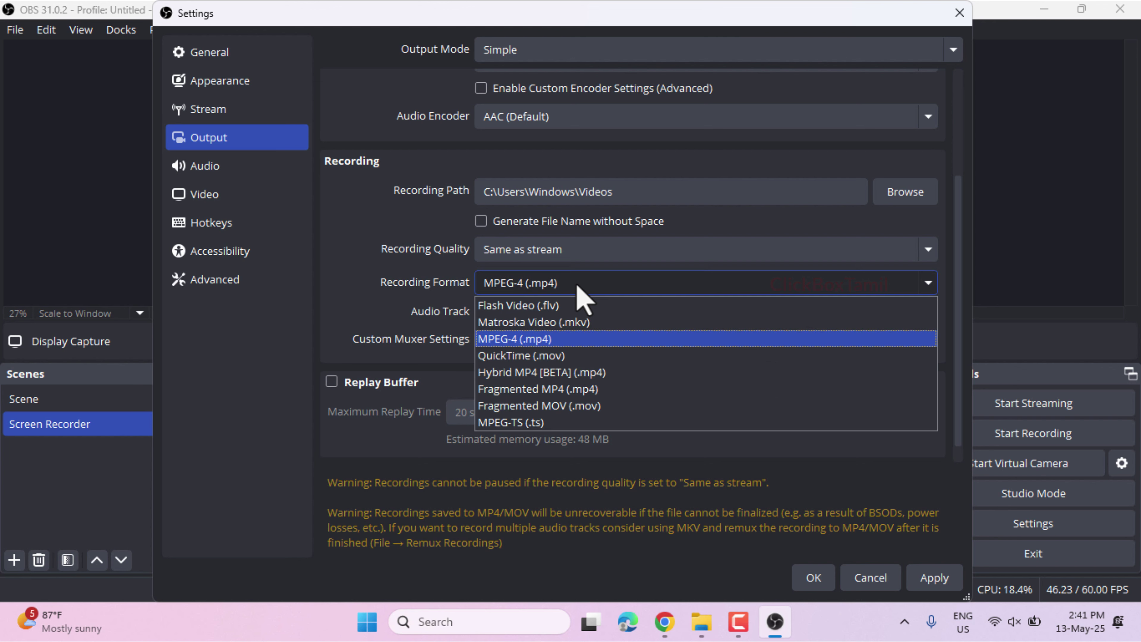
pyautogui.click(542, 336)
pyautogui.scroll(1, 398, 331)
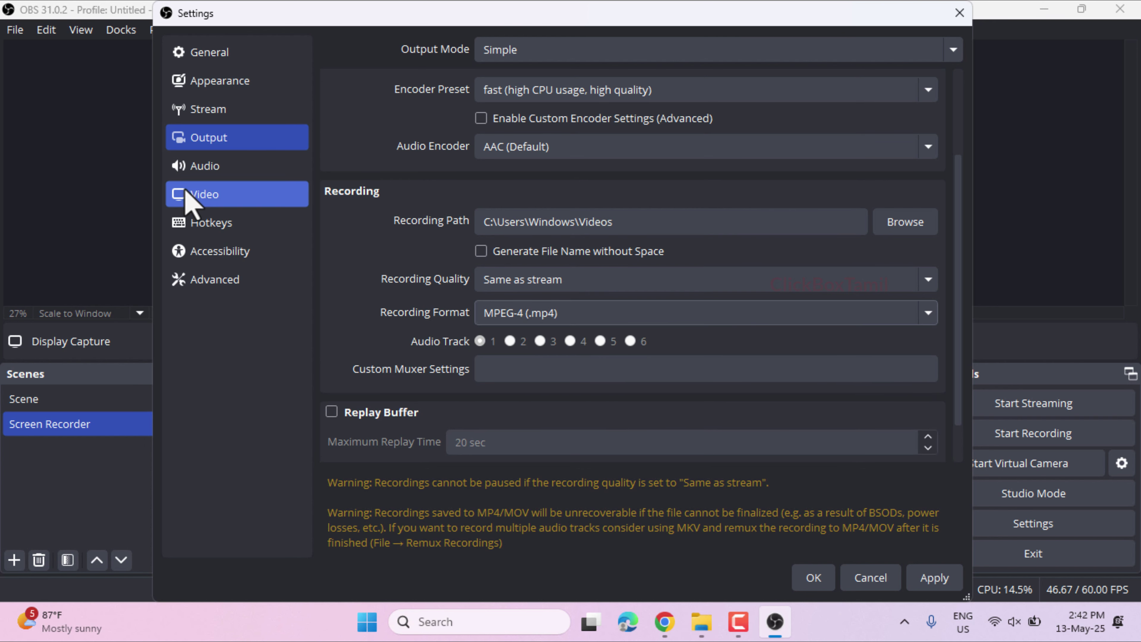
# Step: Choose 1920x1080 as the base (canvas) resolution in the video settings
pyautogui.click(200, 206)
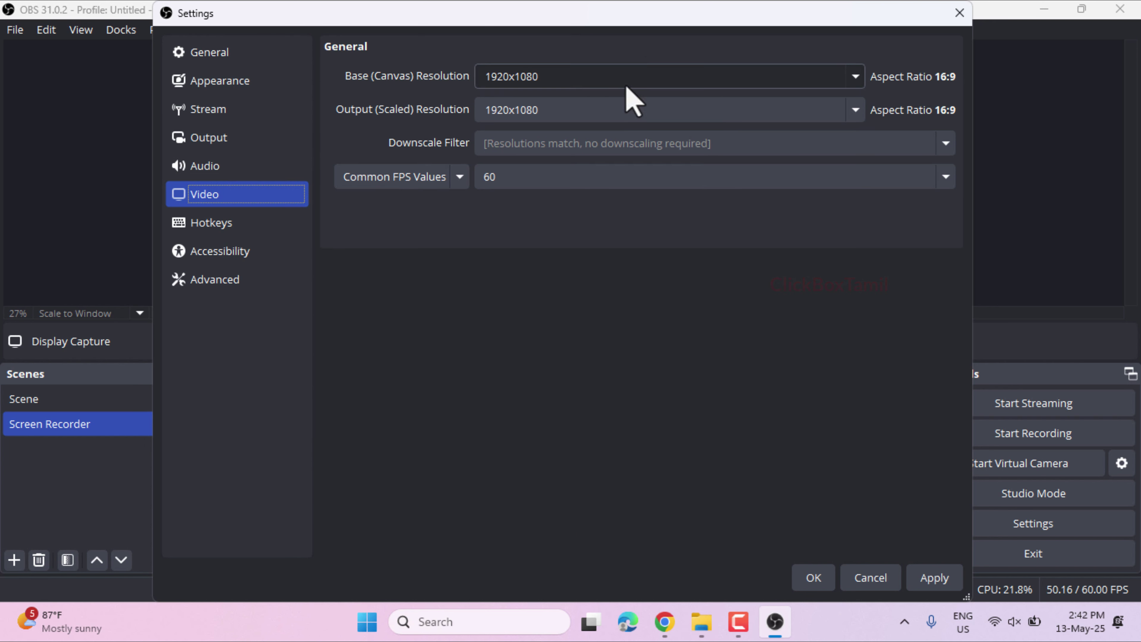
pyautogui.click(855, 84)
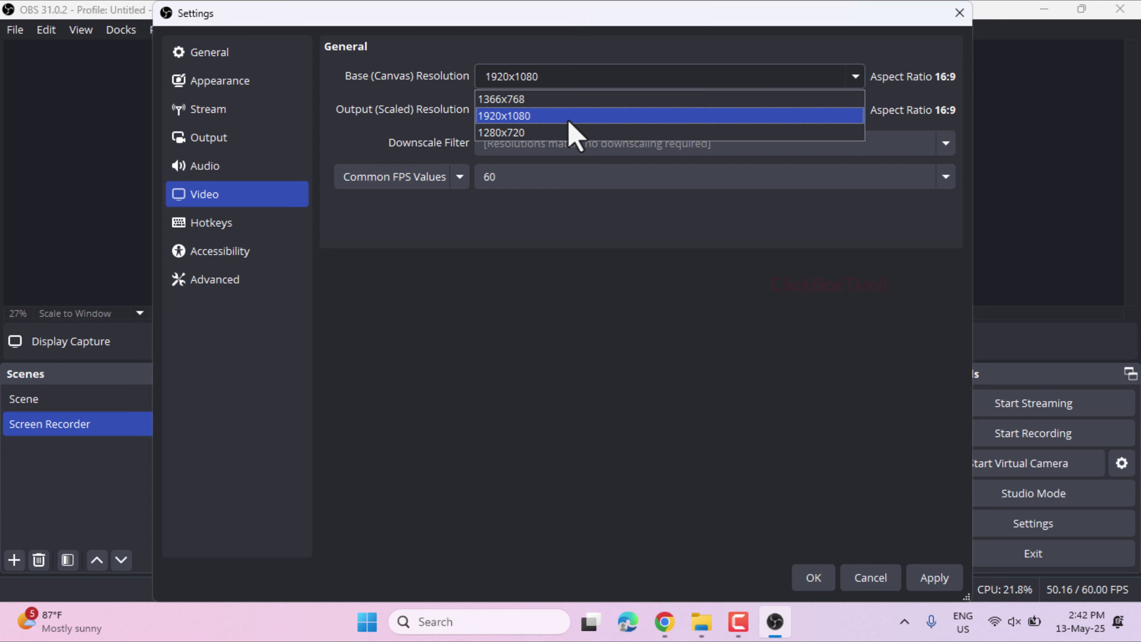
pyautogui.click(557, 115)
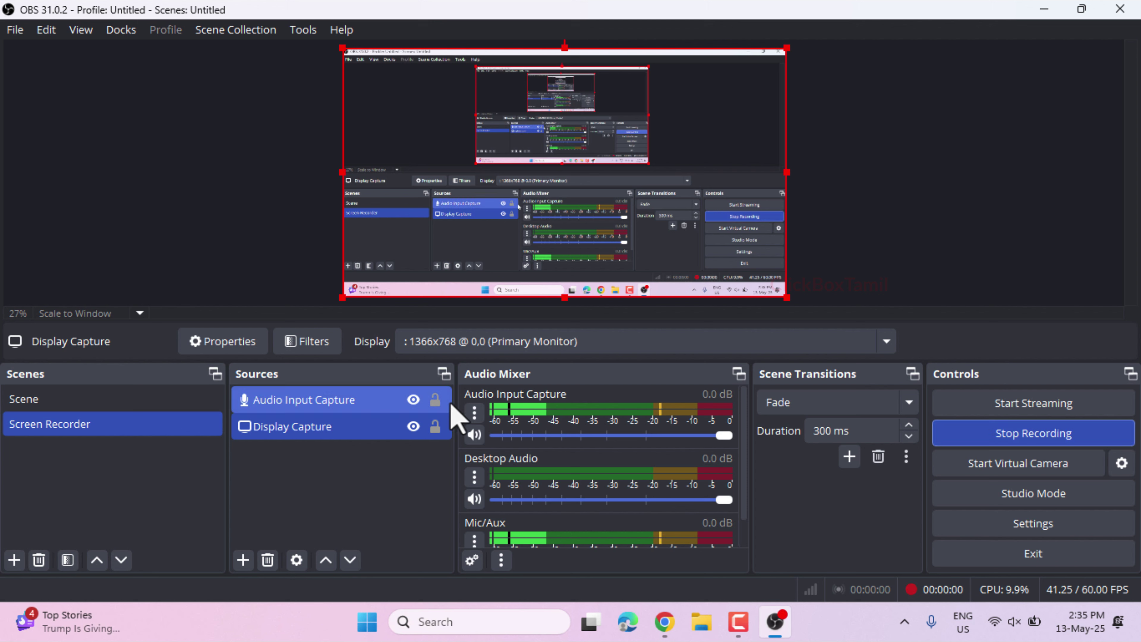
# Step: Stop the running screen recording and switch from File Explorer back to OBS Studio
pyautogui.click(1009, 440)
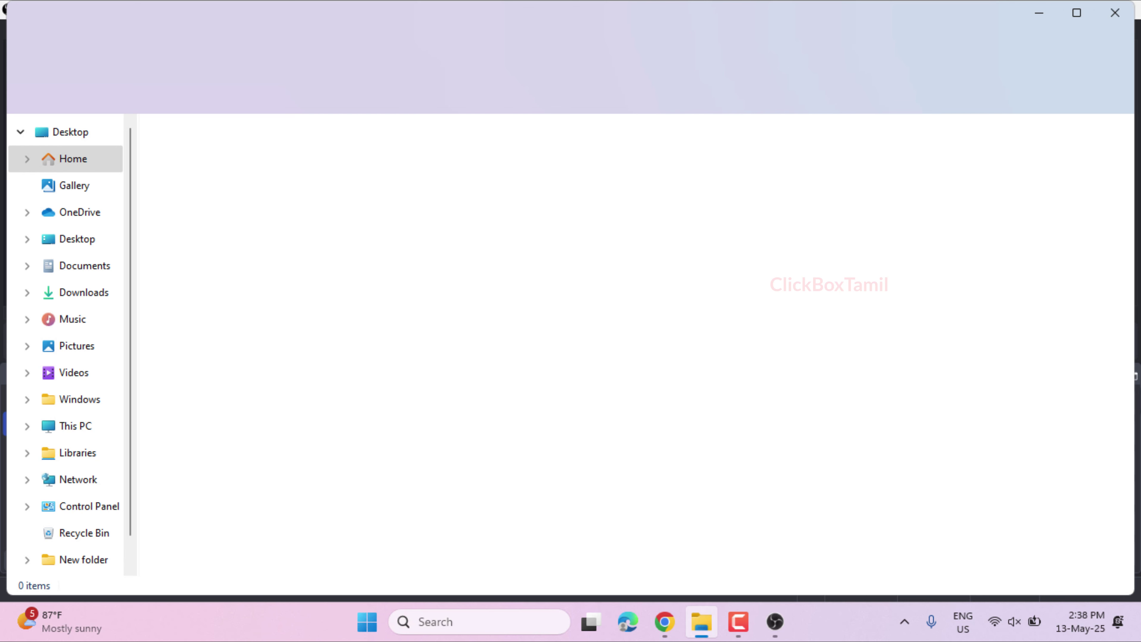
pyautogui.click(775, 622)
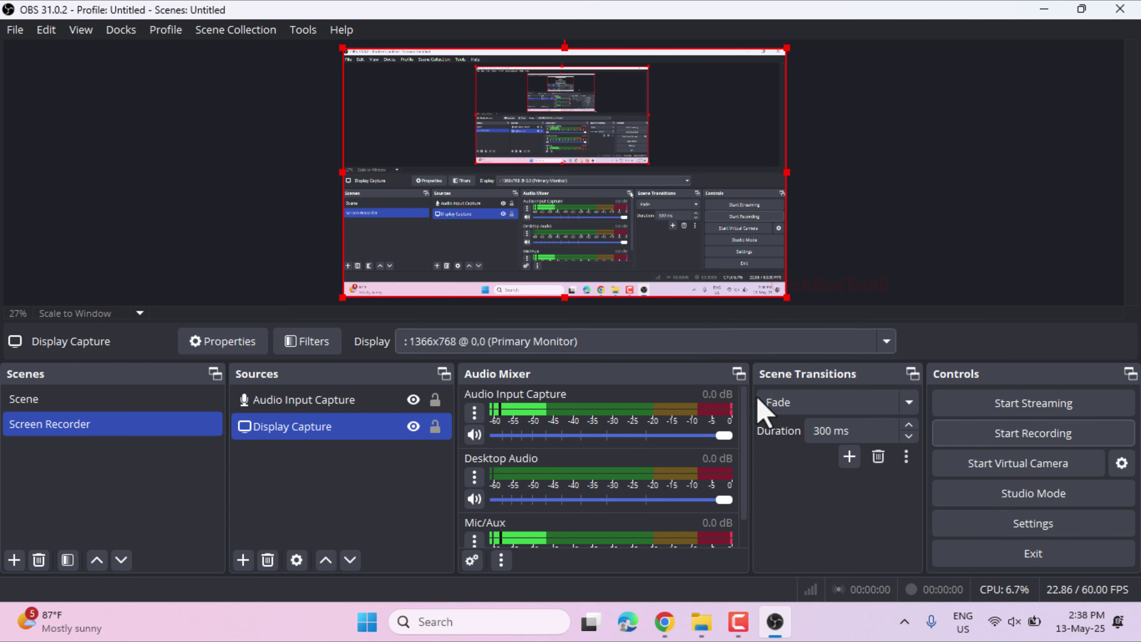